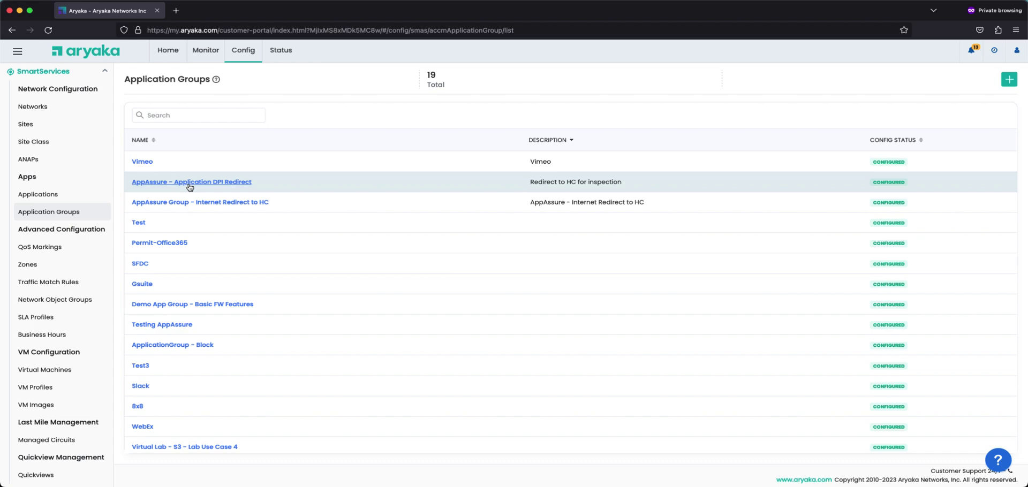
Open the AppAssure - Application DPI Redirect application group and start adding a policy to it.
click(189, 182)
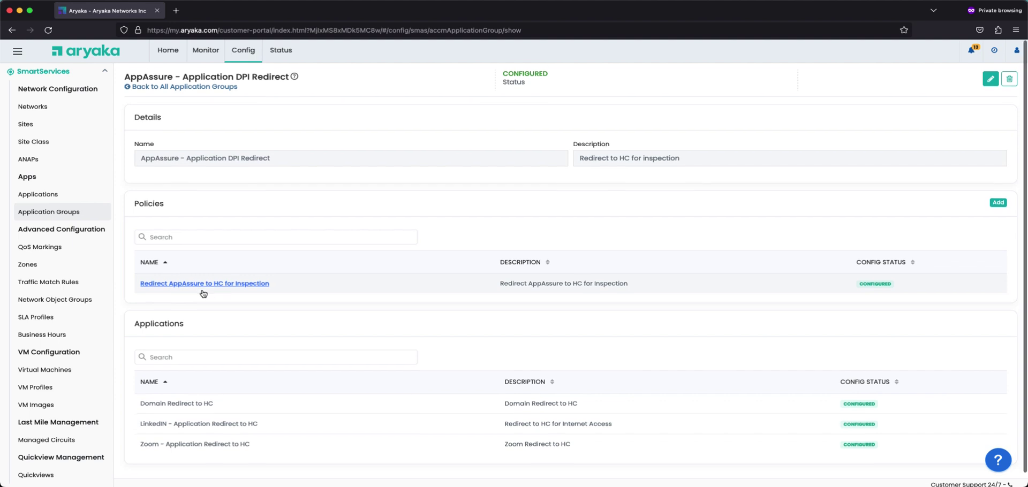
scroll(202, 292, down, 1)
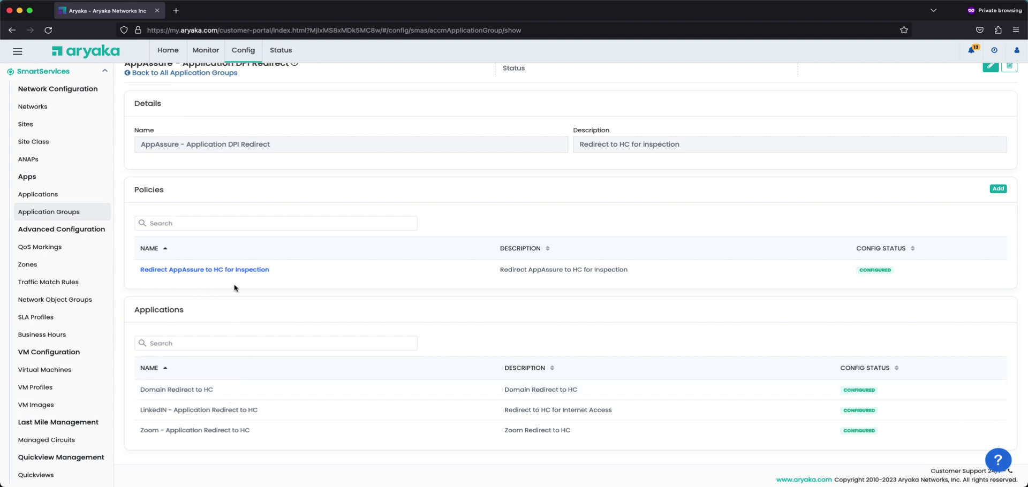
click(1000, 195)
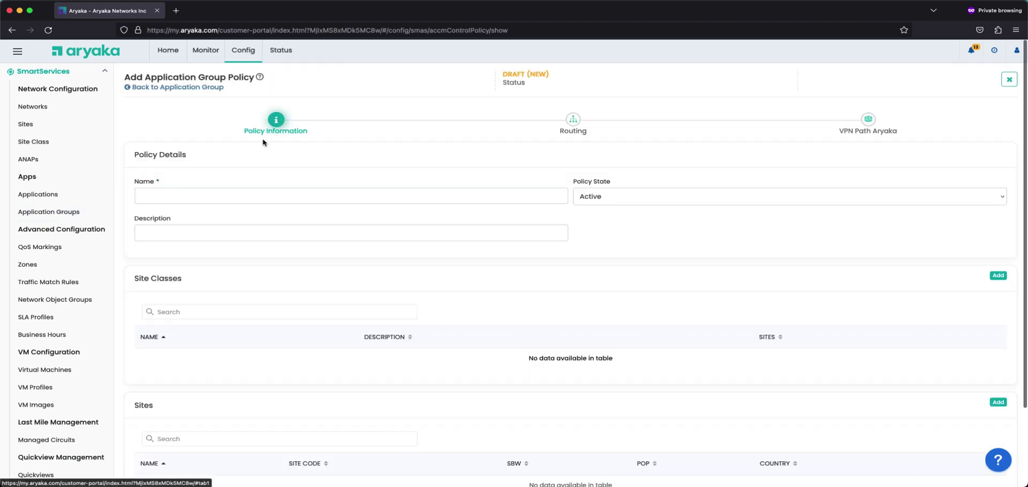
Name the policy "New Policy" and enter "New Description Policy" as its description.
click(227, 196)
text(Ne)
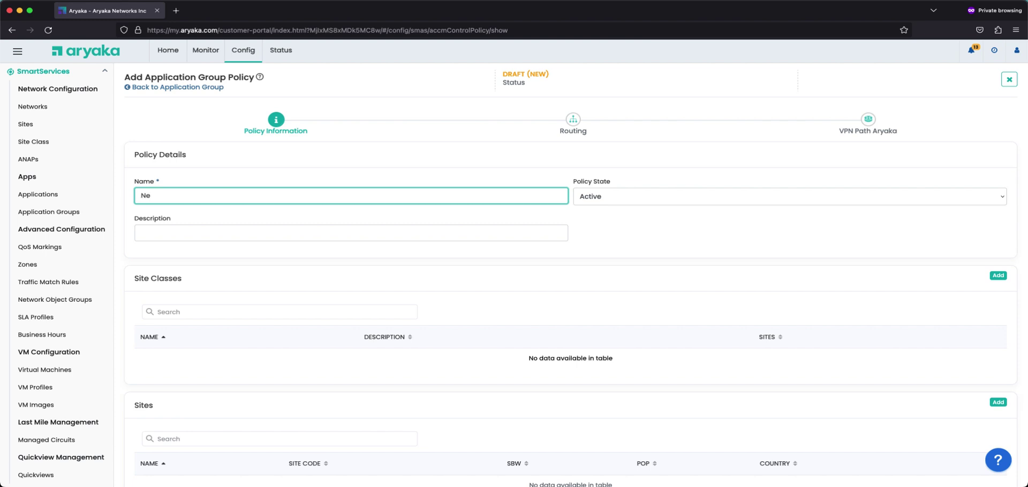
text(w Policy)
key(Tab)
key(Tab)
text(N)
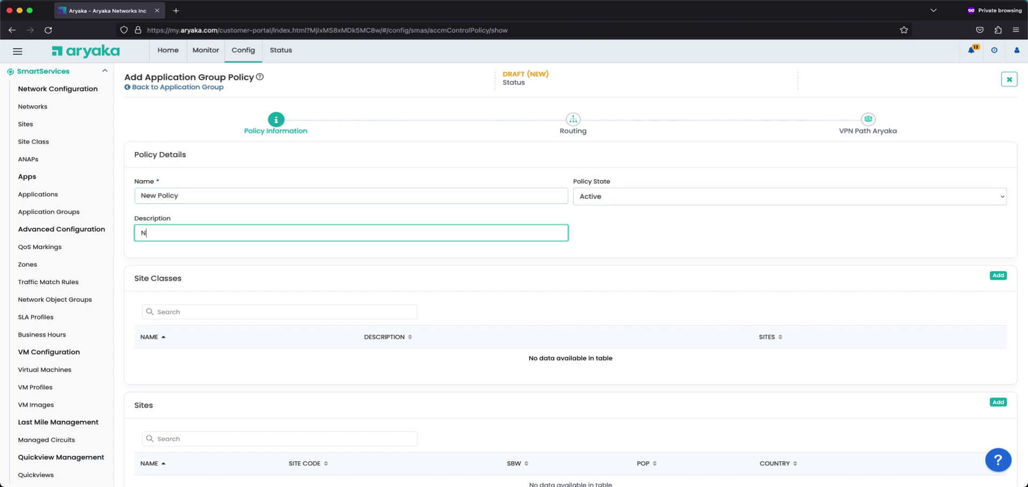
text(ew Description Policy)
scroll(150, 294, down, 2)
scroll(150, 295, down, 3)
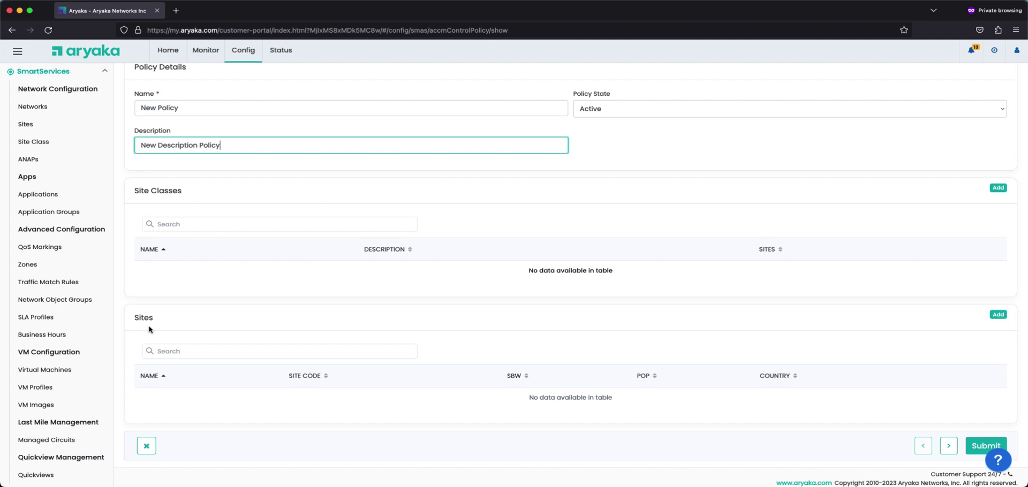
Start a VPN zone customization in the policy's routing, named "New VPN Zone" with the description "Description New Zone".
scroll(150, 328, up, 3)
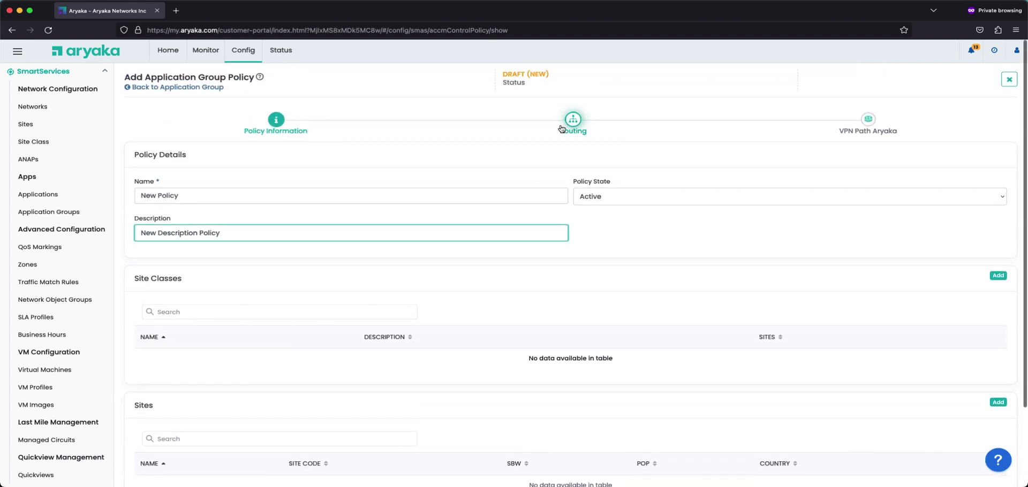
click(574, 121)
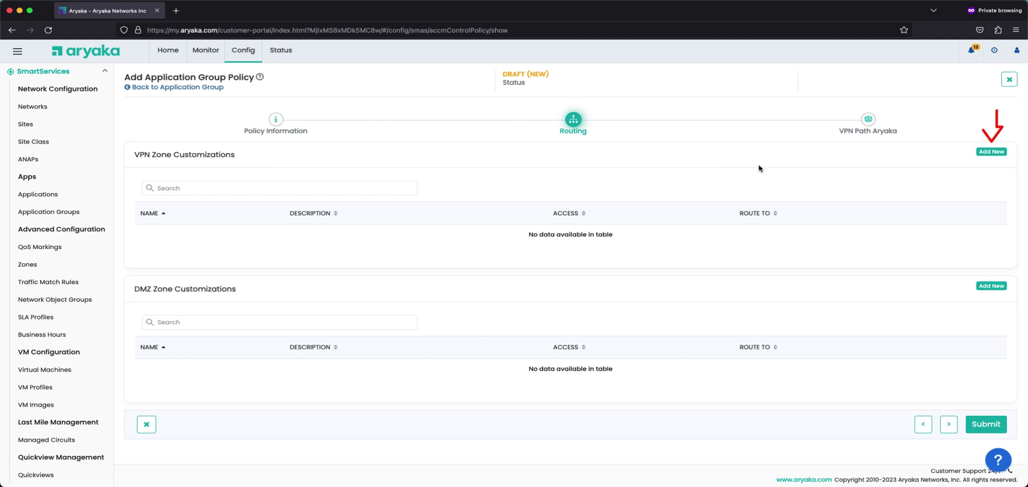
click(991, 152)
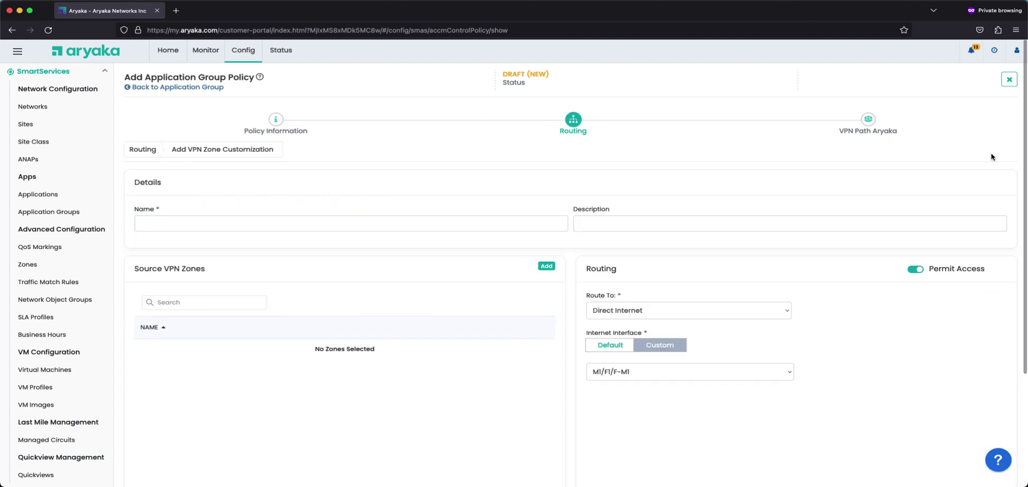
click(416, 221)
text(N)
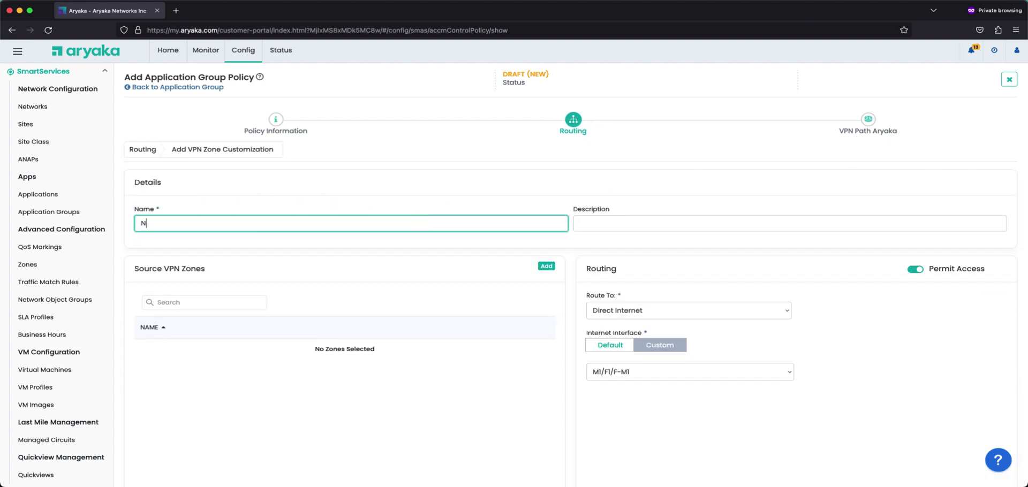
text(ew VPN Zone)
key(Tab)
text(De)
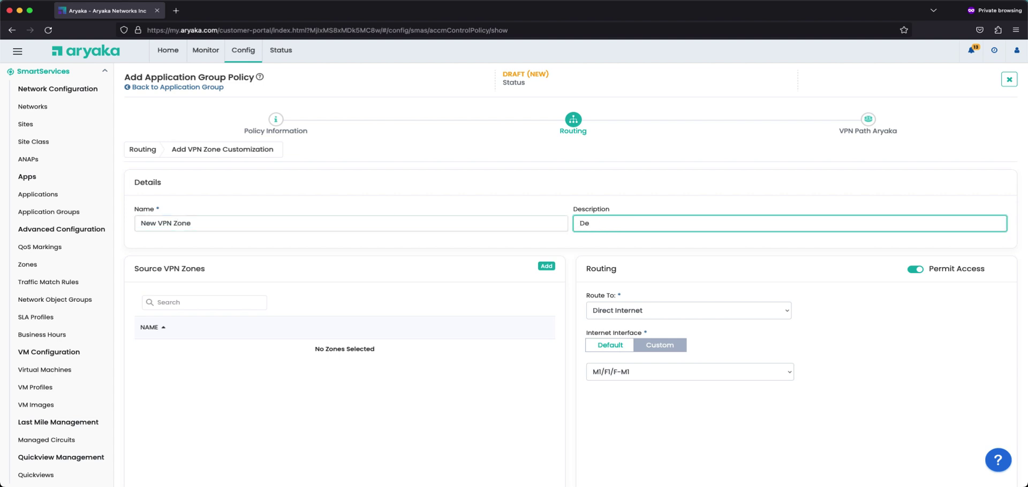
text(scription New Zone)
Add ENG Zone, HR Zone and vpn0 as the customization's source VPN zones.
click(546, 270)
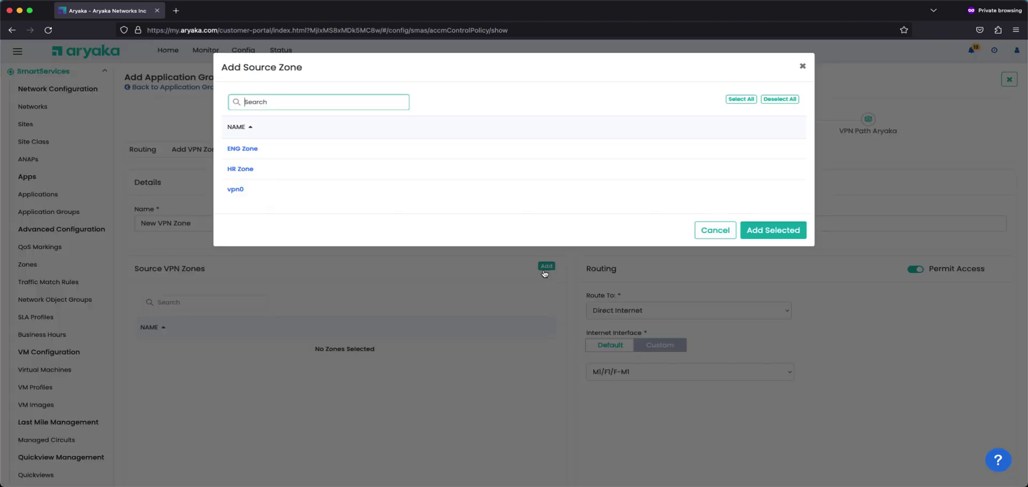
click(303, 192)
click(308, 175)
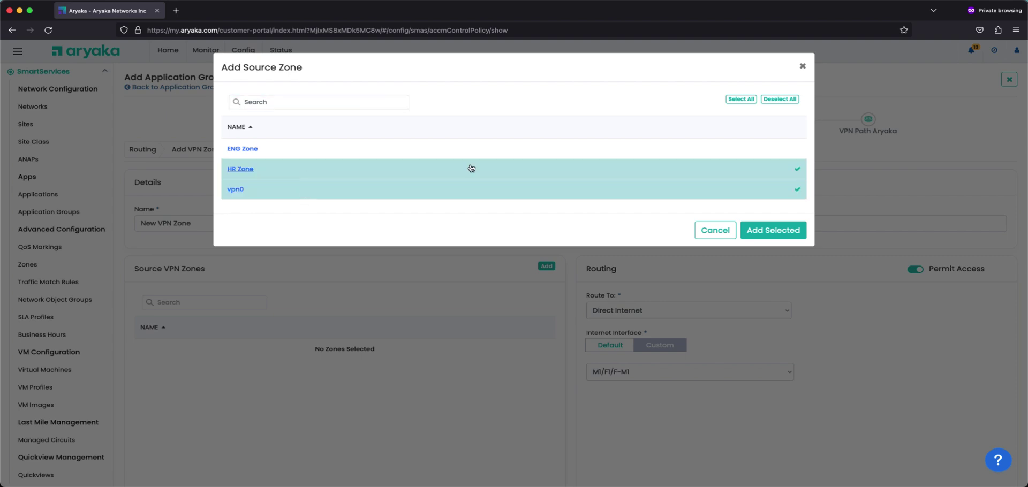
click(740, 101)
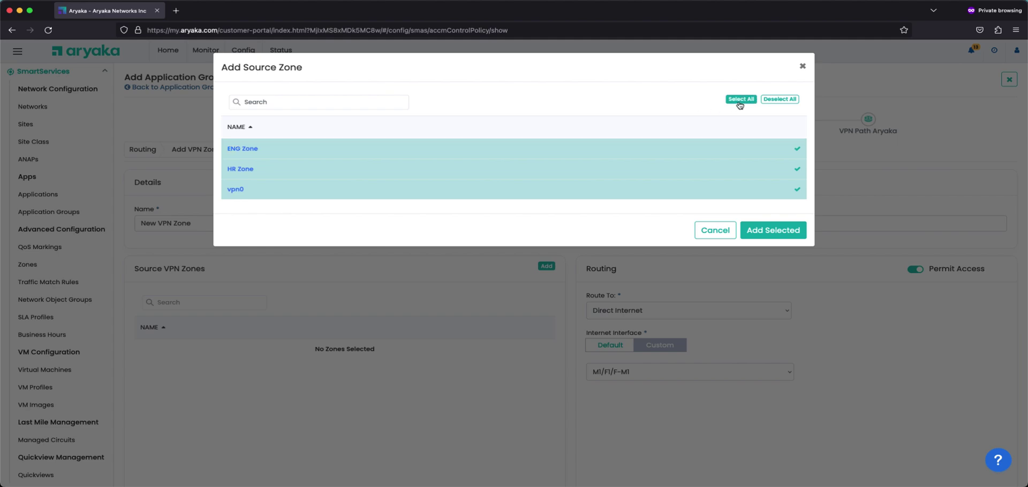
click(773, 230)
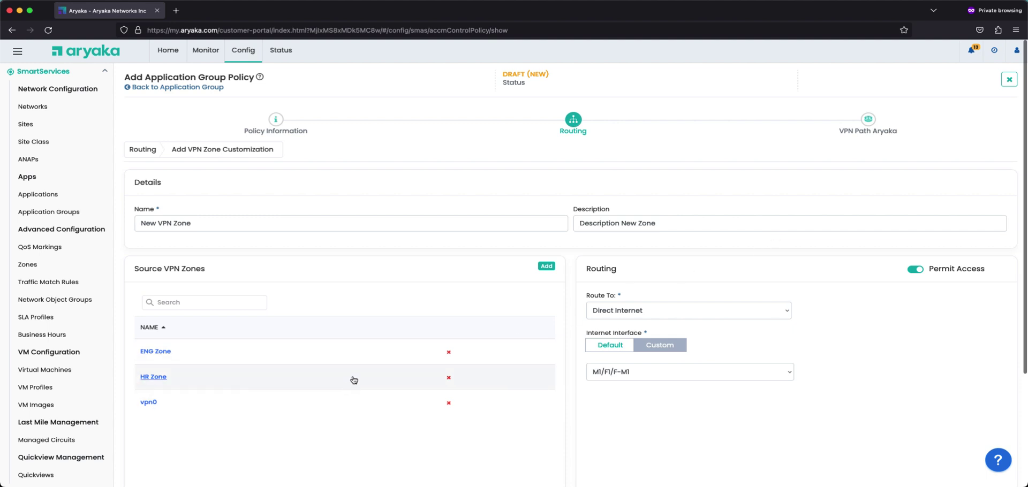
Switch Permit Access off and on again, and choose Direct Internet as the route destination.
click(915, 271)
click(916, 272)
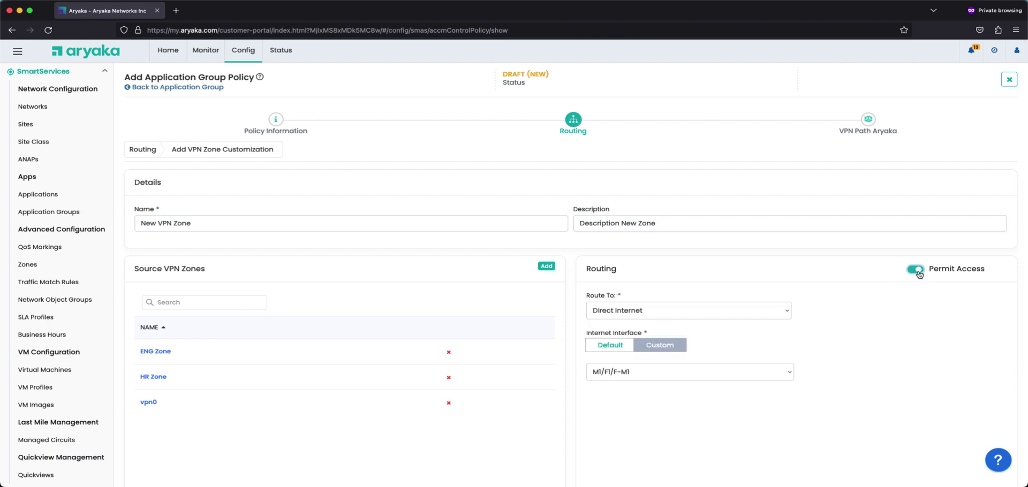
scroll(921, 275, down, 3)
scroll(921, 274, down, 1)
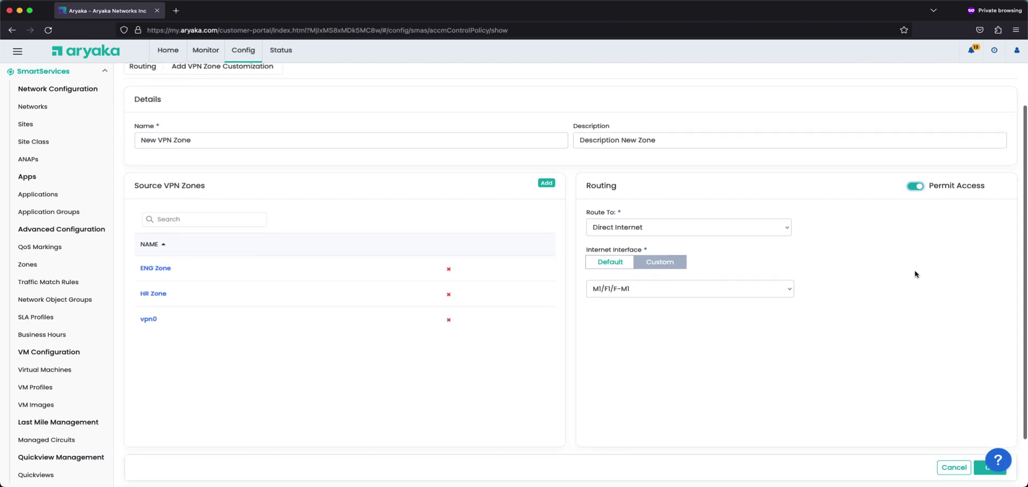
scroll(769, 256, down, 1)
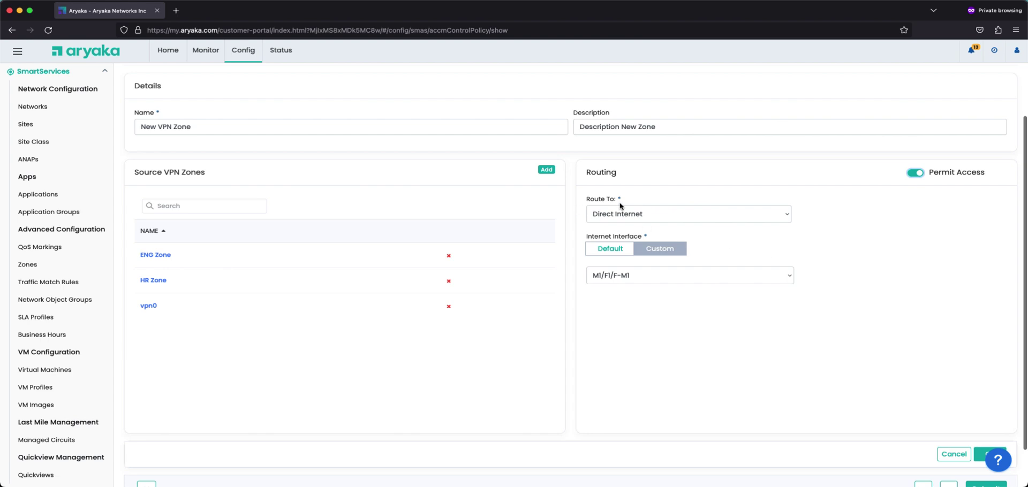
click(788, 217)
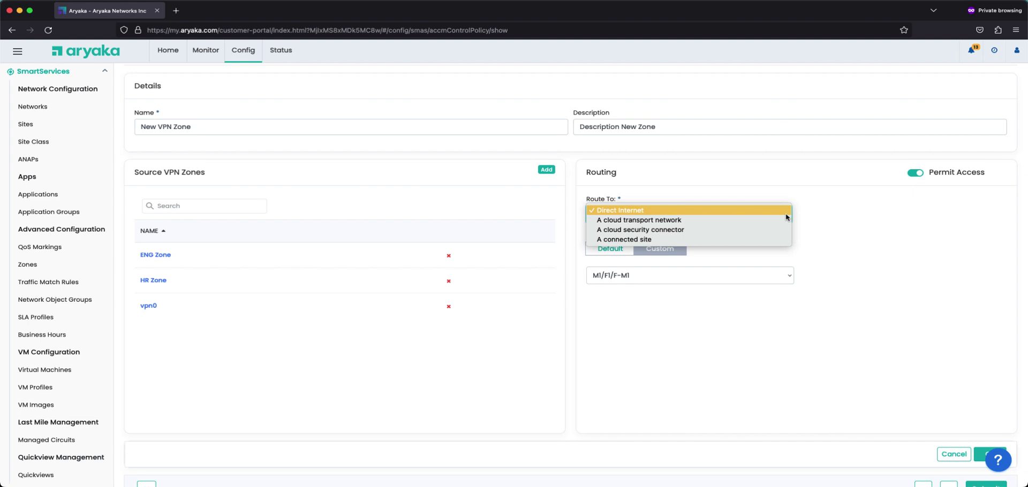
click(633, 212)
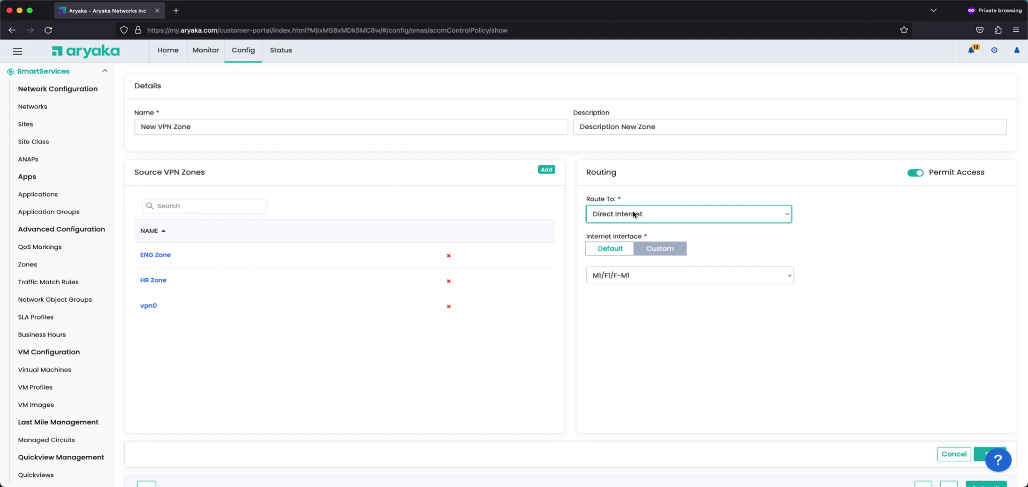
Switch the internet interface to Default and back to Custom, keeping M1/F1/F-M1 as the interface.
click(613, 252)
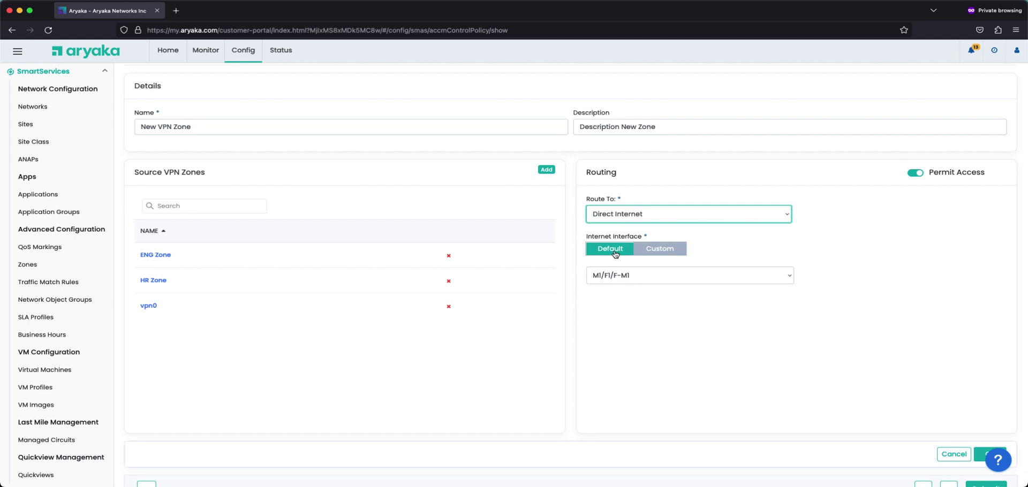
click(614, 253)
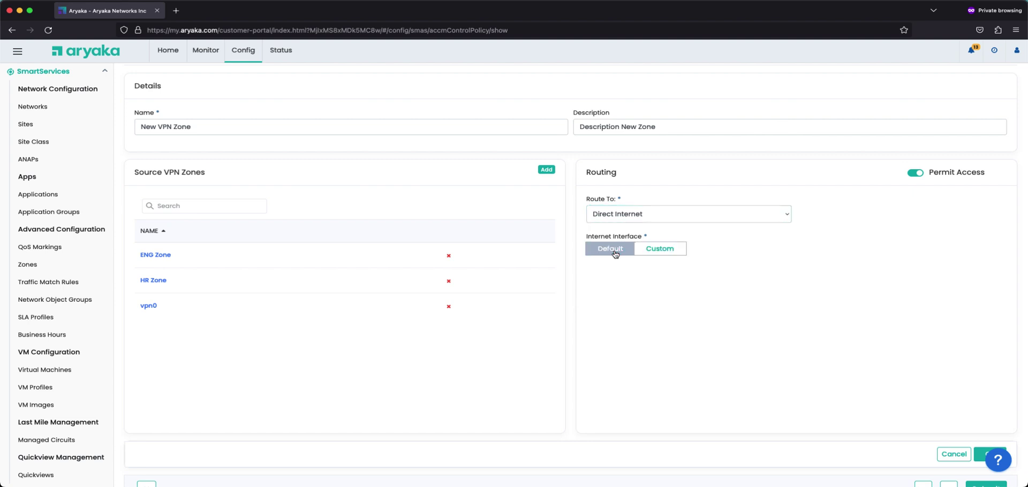
click(667, 254)
click(691, 276)
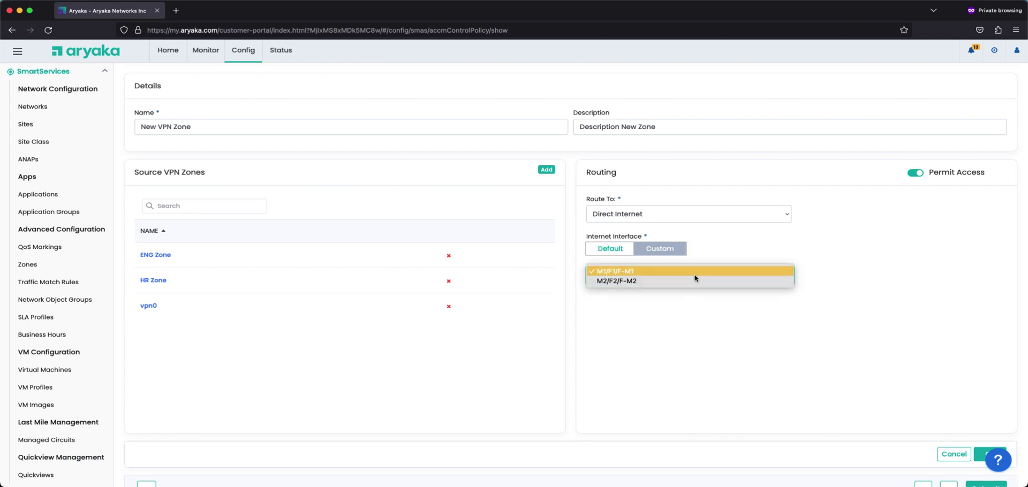
click(796, 227)
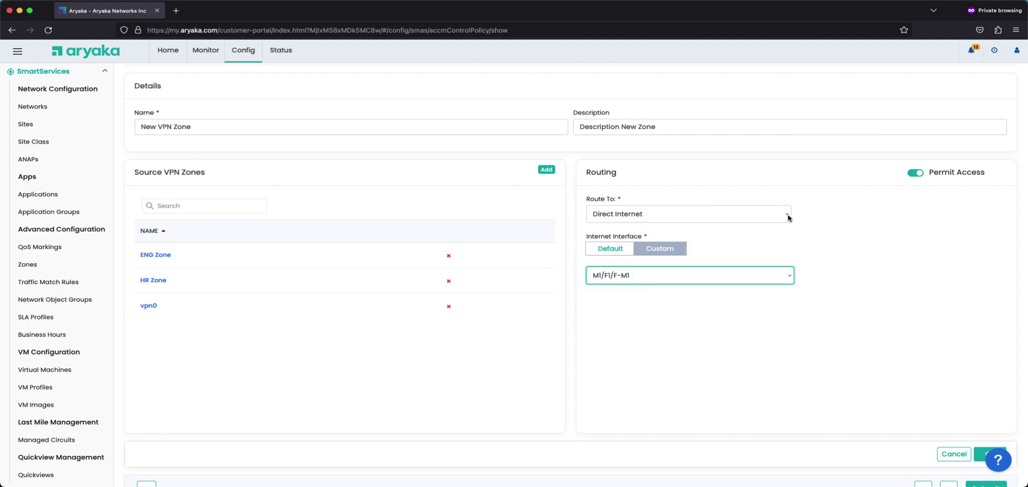
Set the route destination to a cloud transport network, change it to a cloud security connector, and open the vendor choices.
click(787, 214)
click(742, 220)
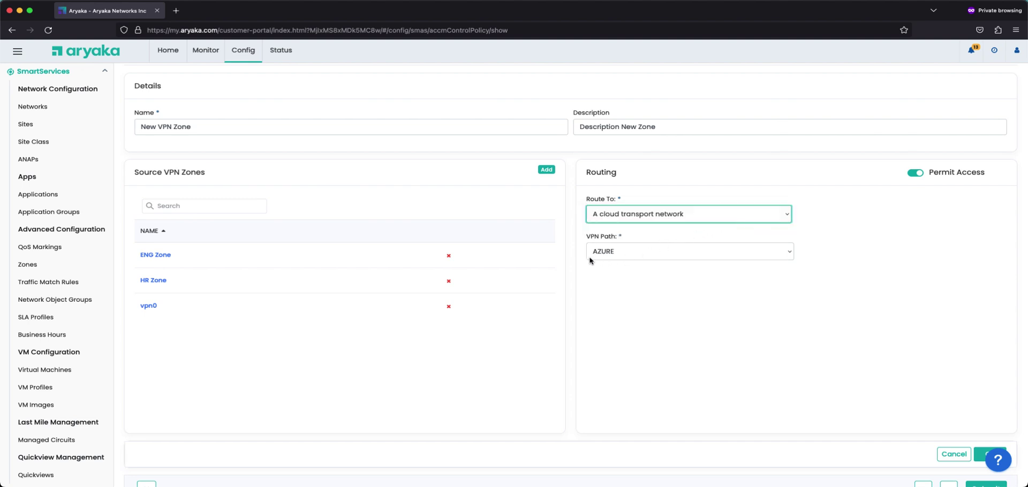
click(704, 217)
click(702, 222)
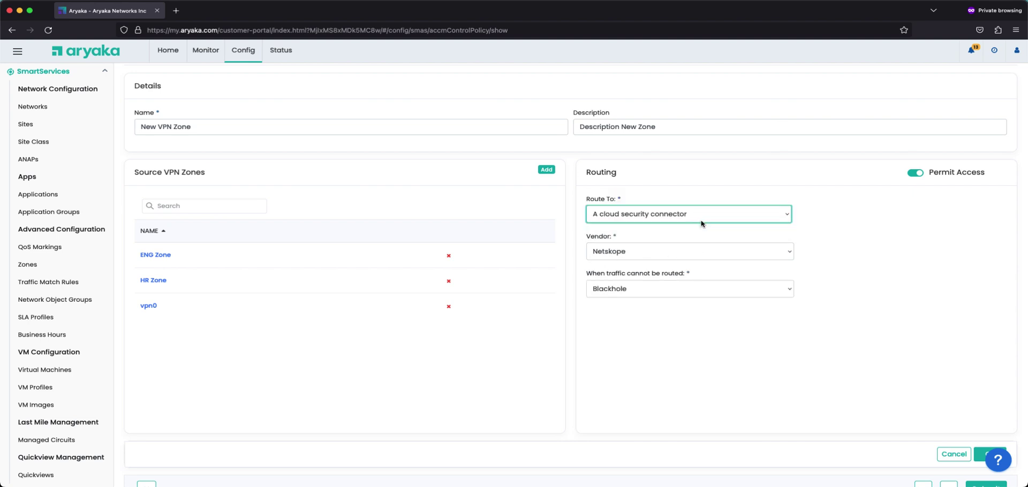
click(638, 253)
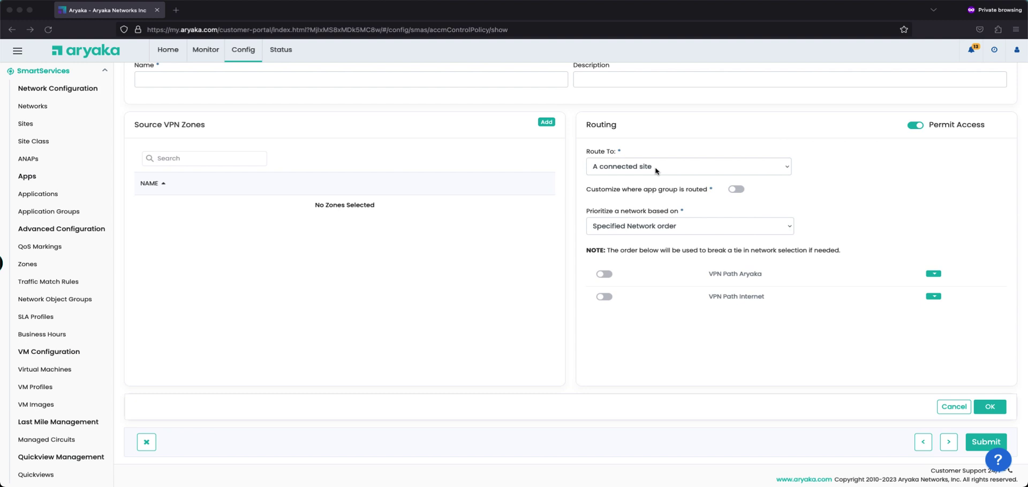
Enable customizing where the app group is routed for the connected site, keeping Specified Network order as the network priority.
click(739, 194)
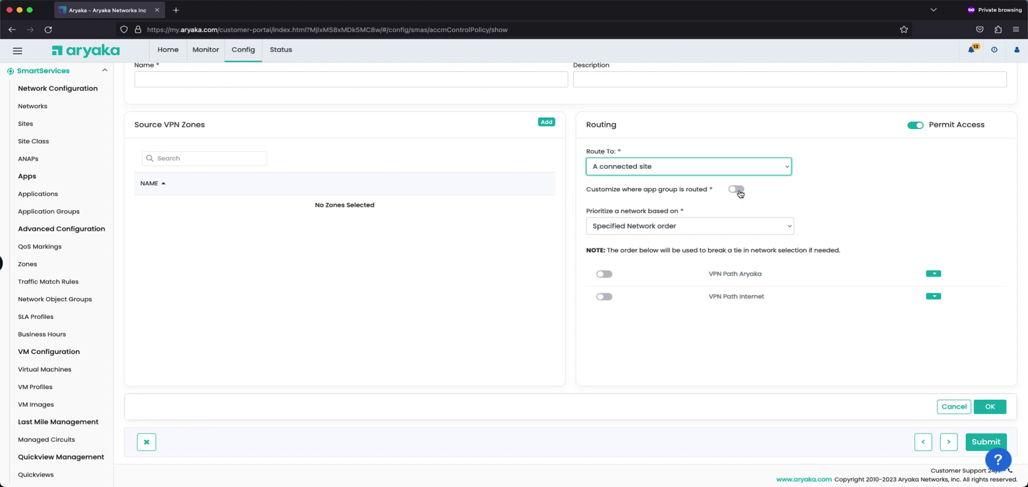
click(740, 194)
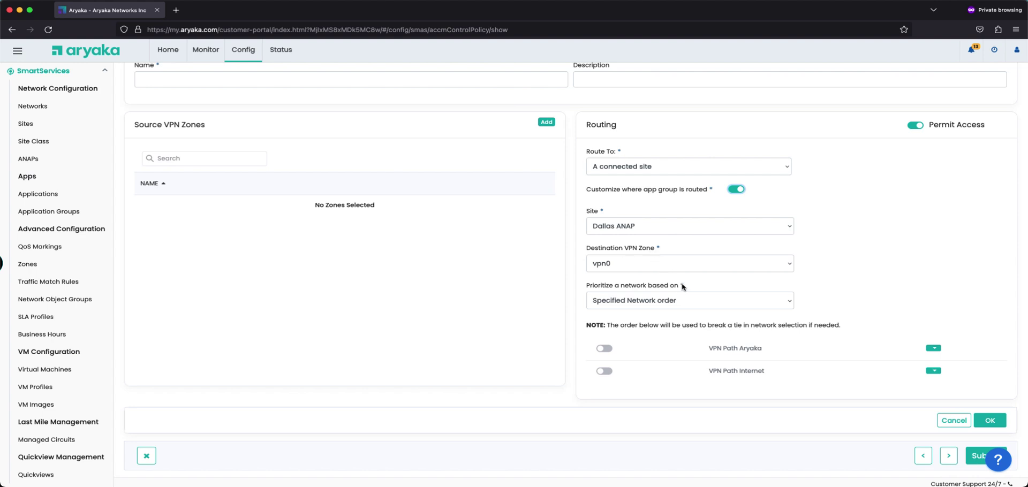
click(790, 304)
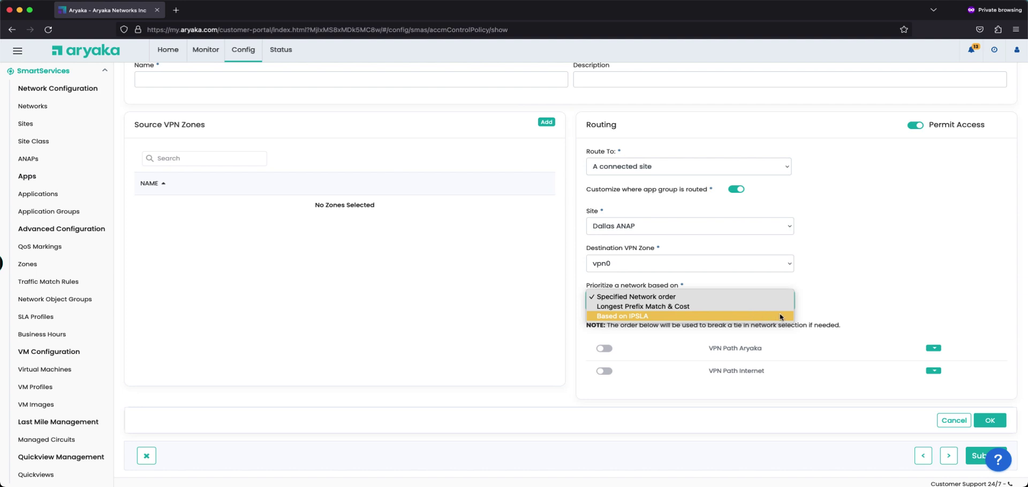
click(810, 314)
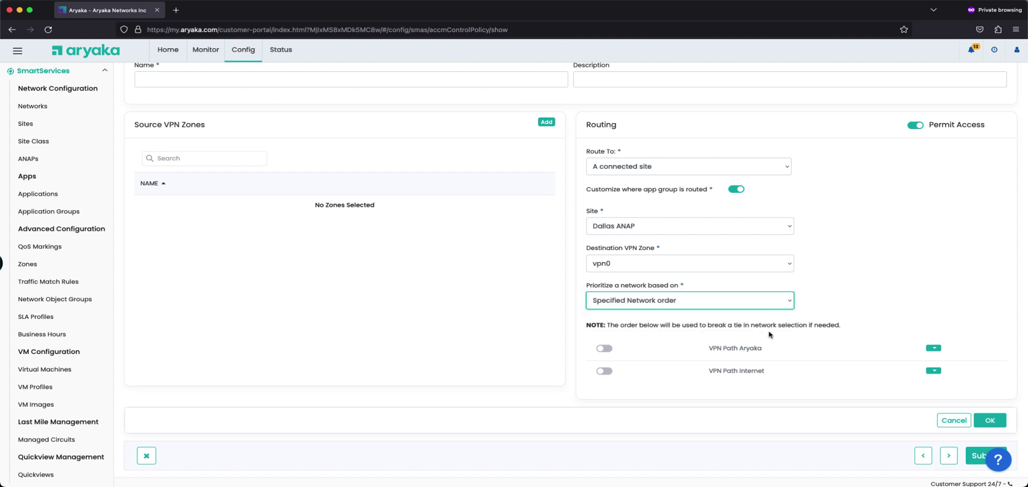
Enable VPN Path Aryaka and VPN Path Internet, and try to confirm the zone customization and submit the policy.
click(611, 351)
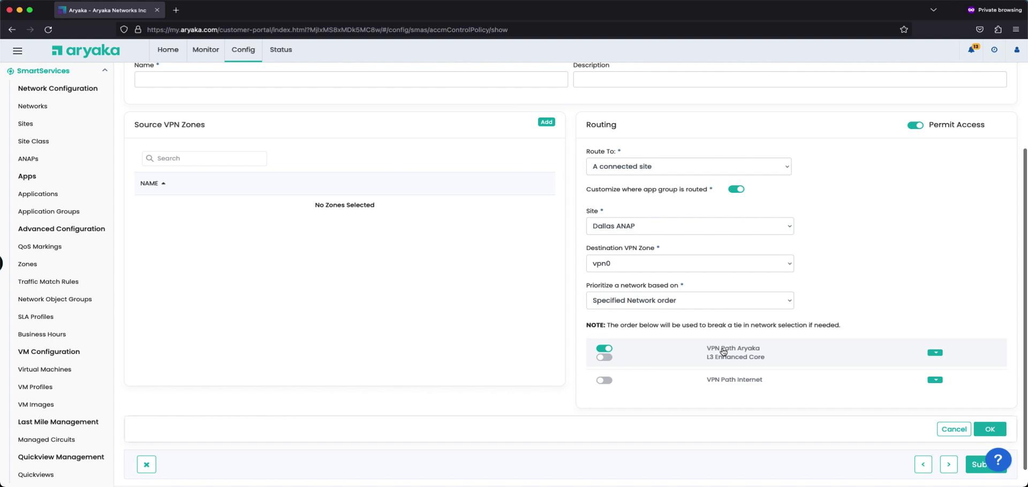
click(605, 381)
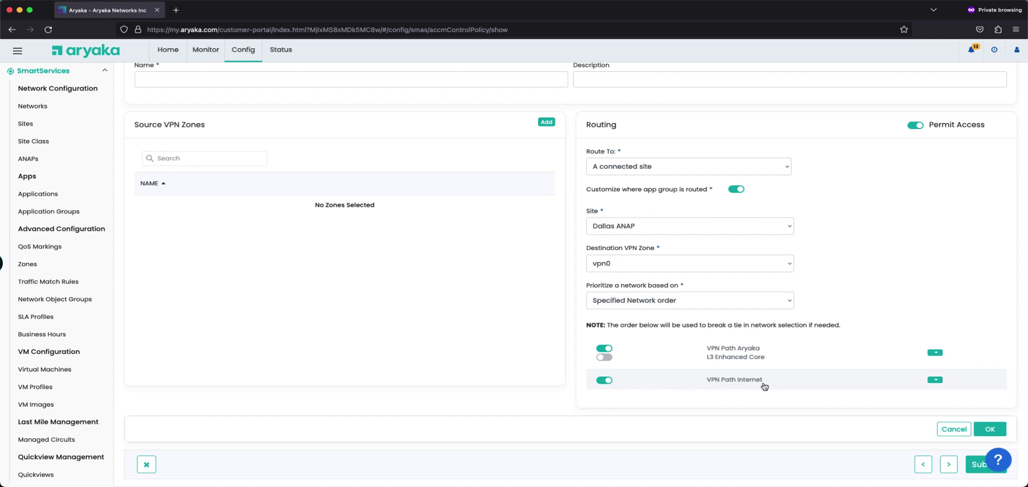
click(988, 431)
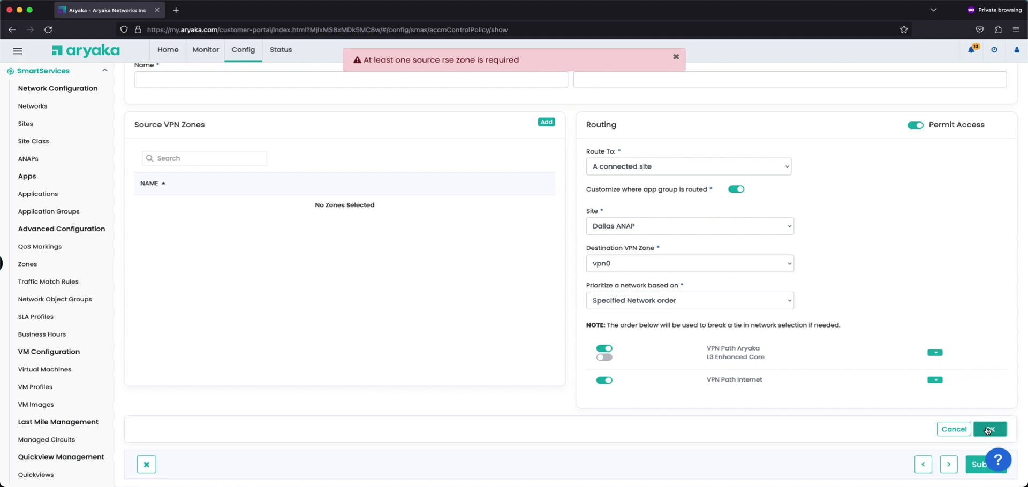
click(974, 465)
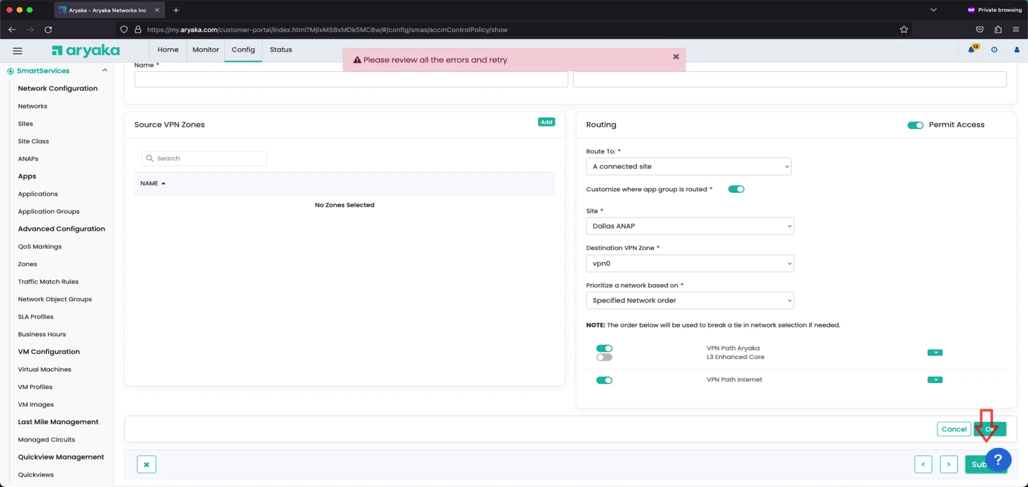